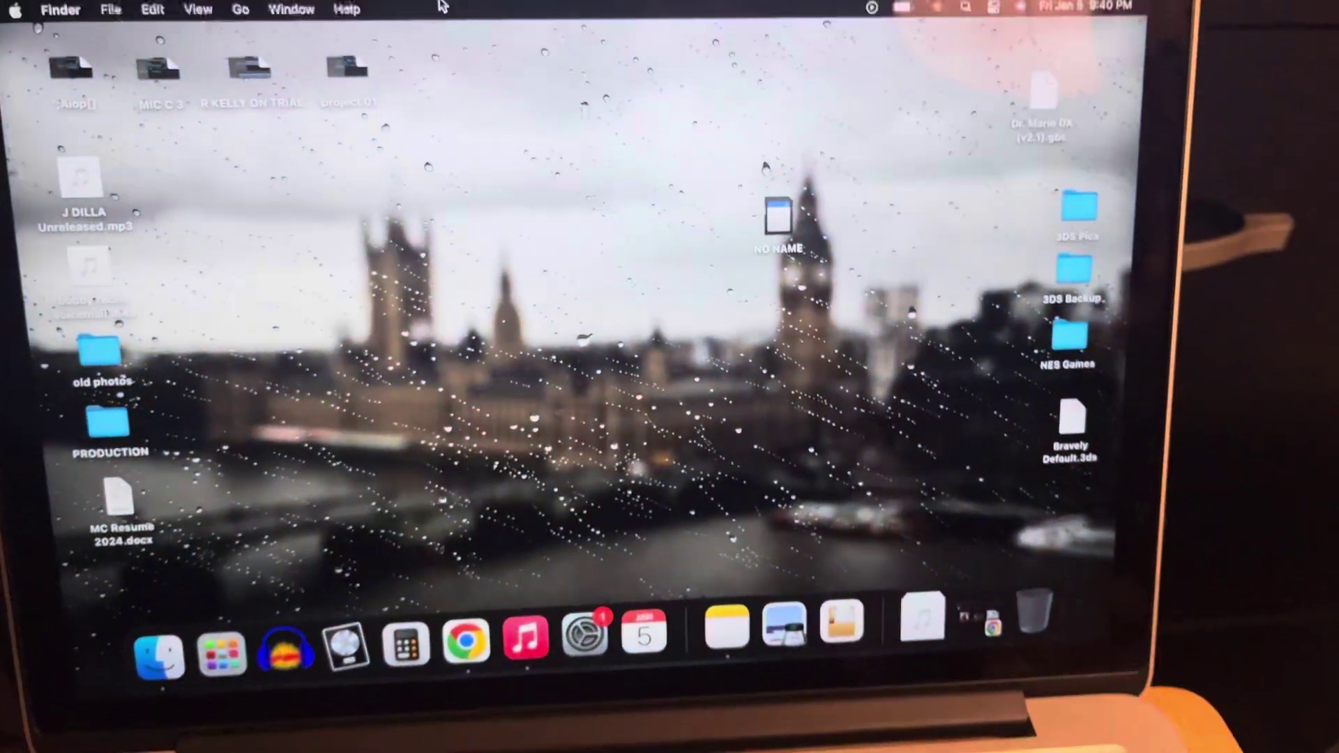
- Open the NO NAME card and navigate into its Game Boy ROM folder
double_click(784, 254)
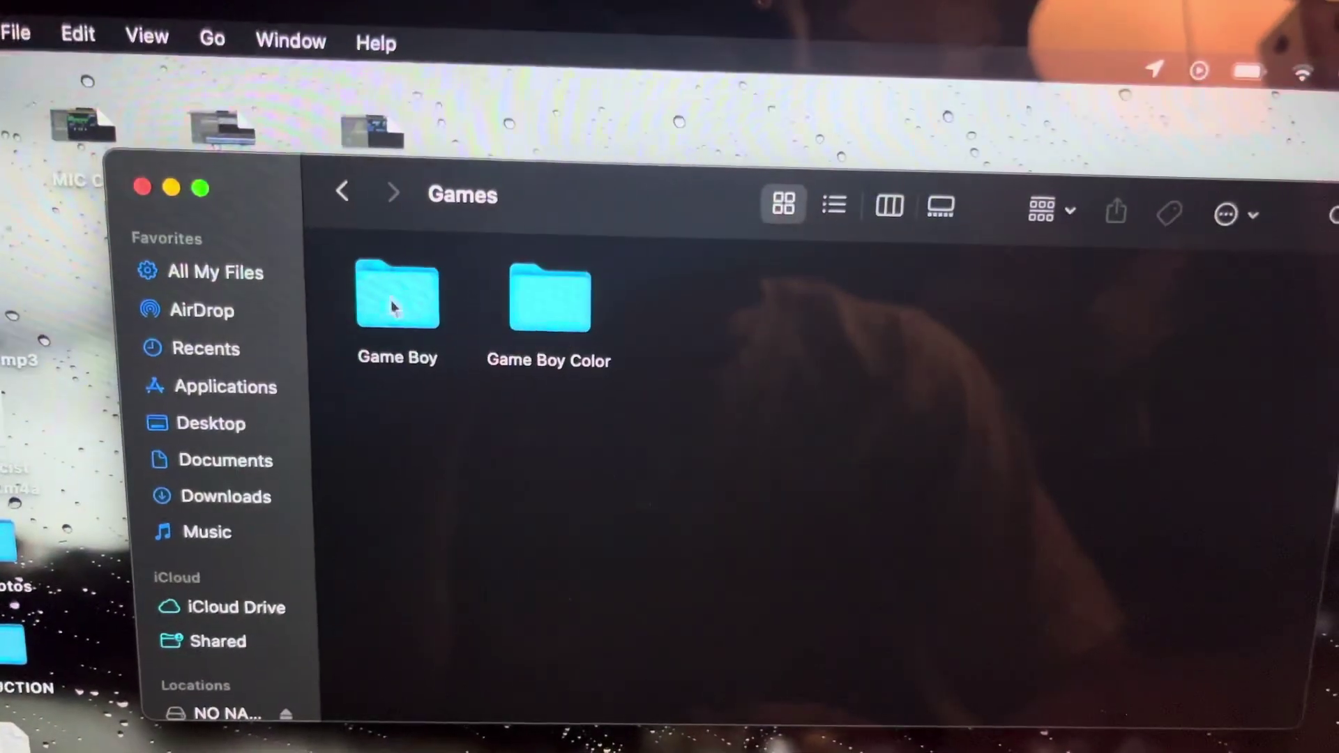
double_click(393, 306)
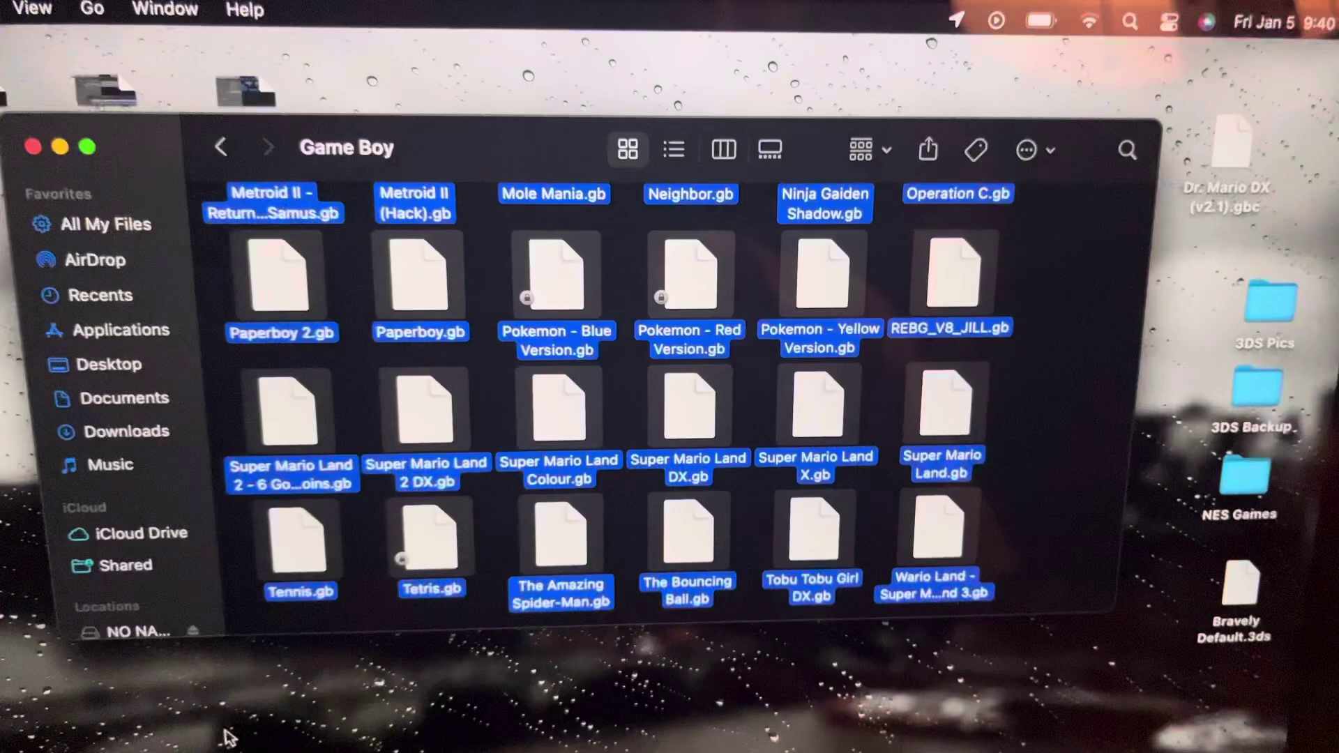
drag(270, 314, 472, 467)
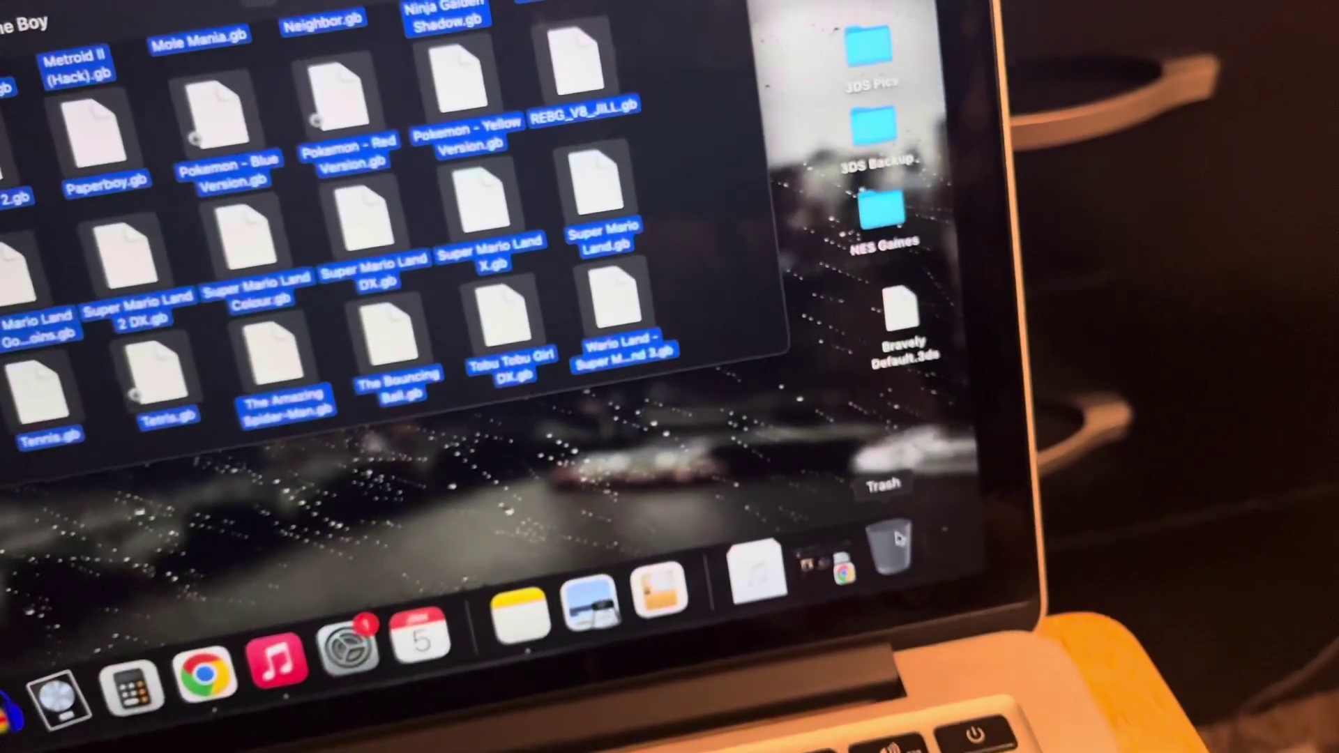
click(885, 536)
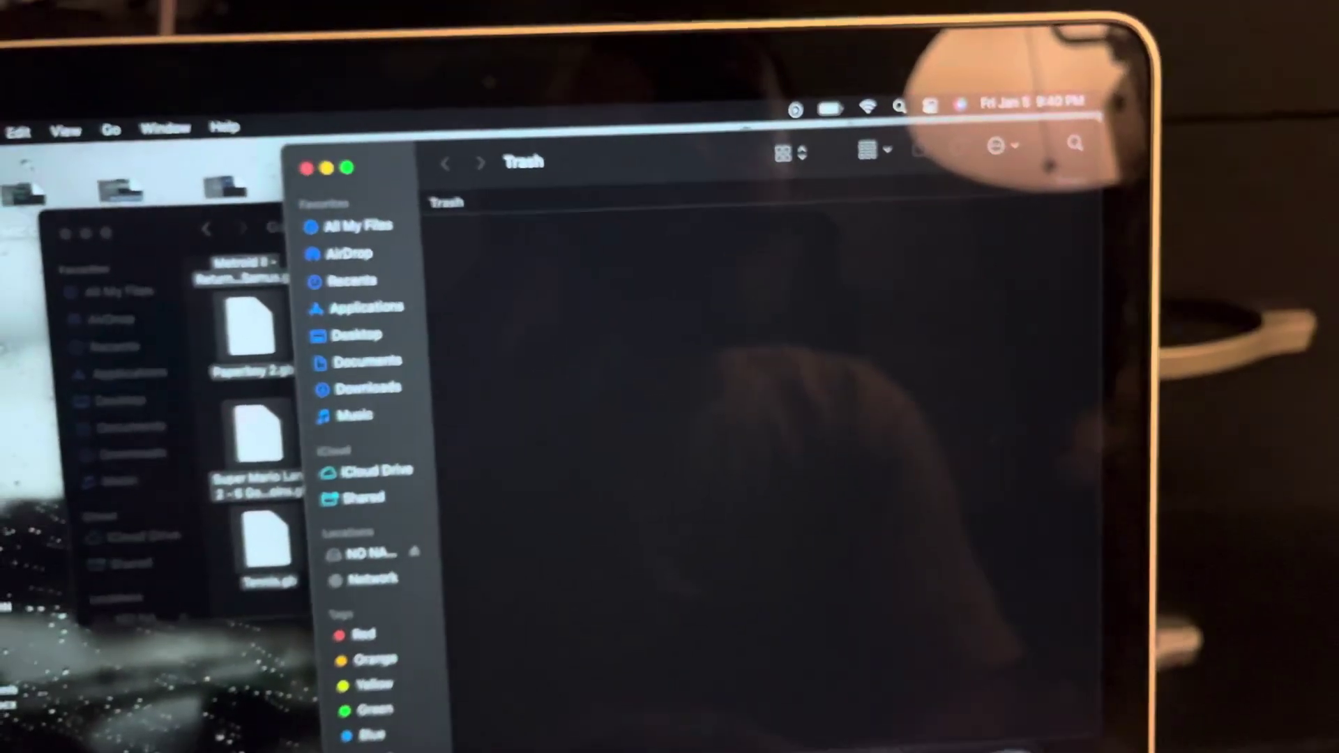
click(302, 187)
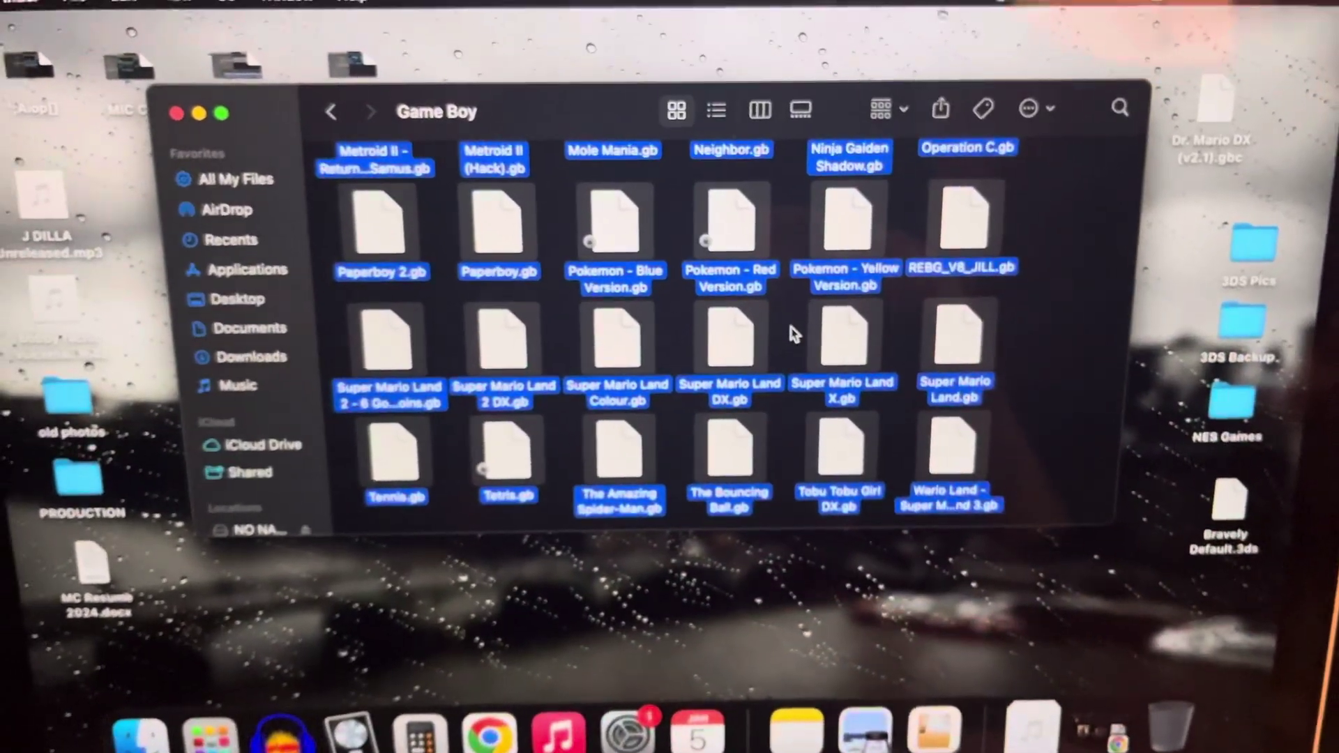
- Collapse the iCloud sidebar section and eject the NO NAME card from Locations
click(283, 420)
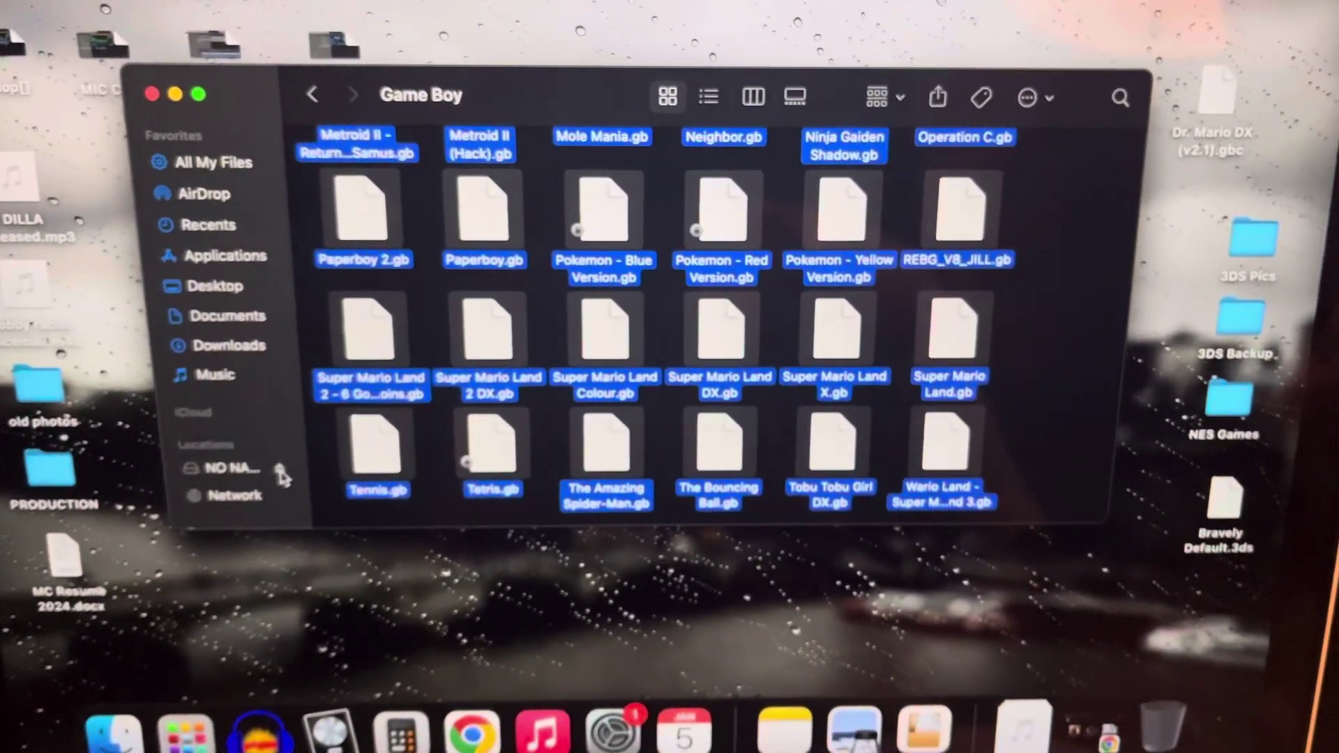
click(280, 473)
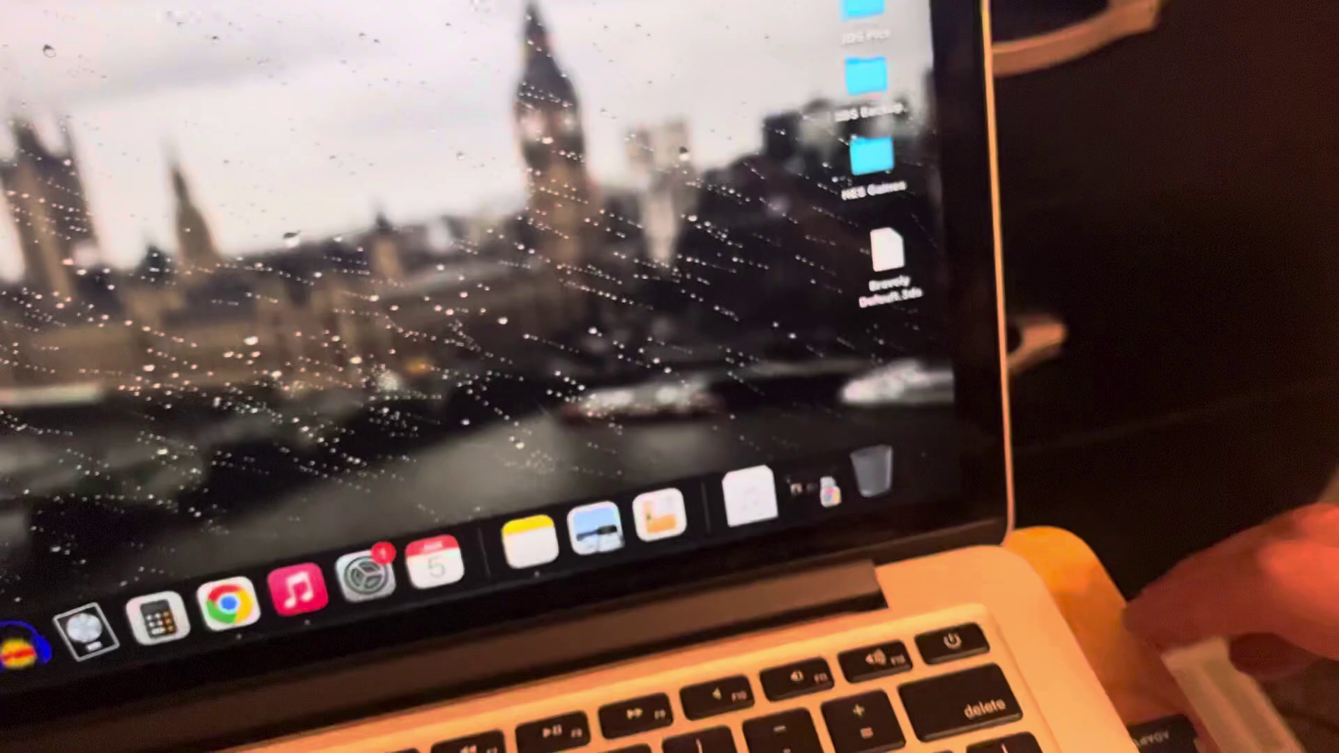